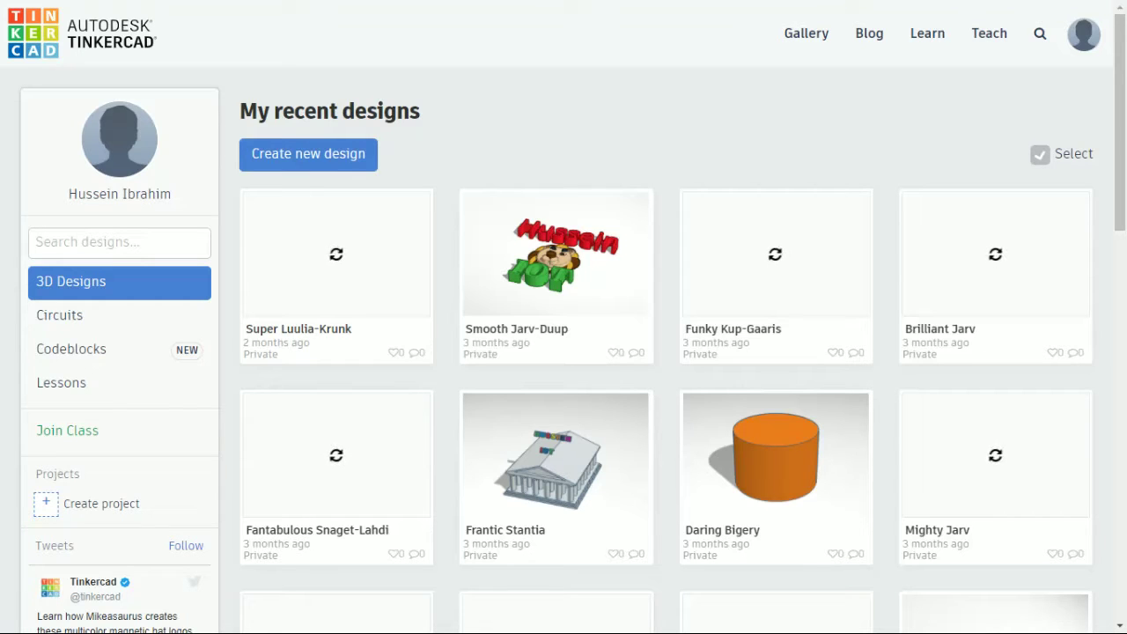
click(564, 53)
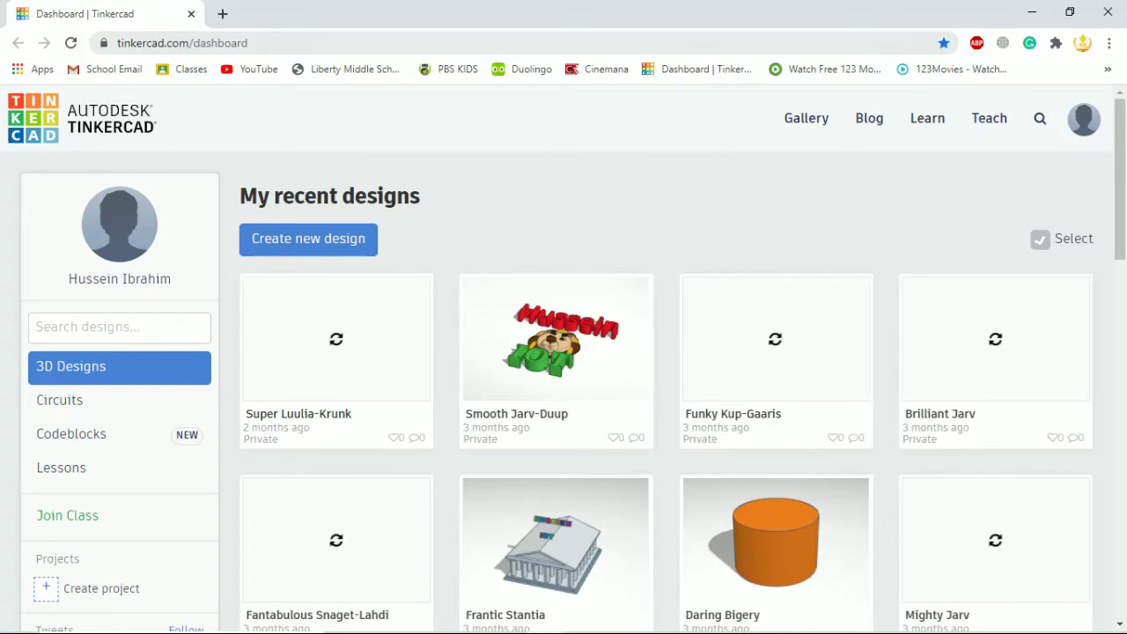
click(1109, 42)
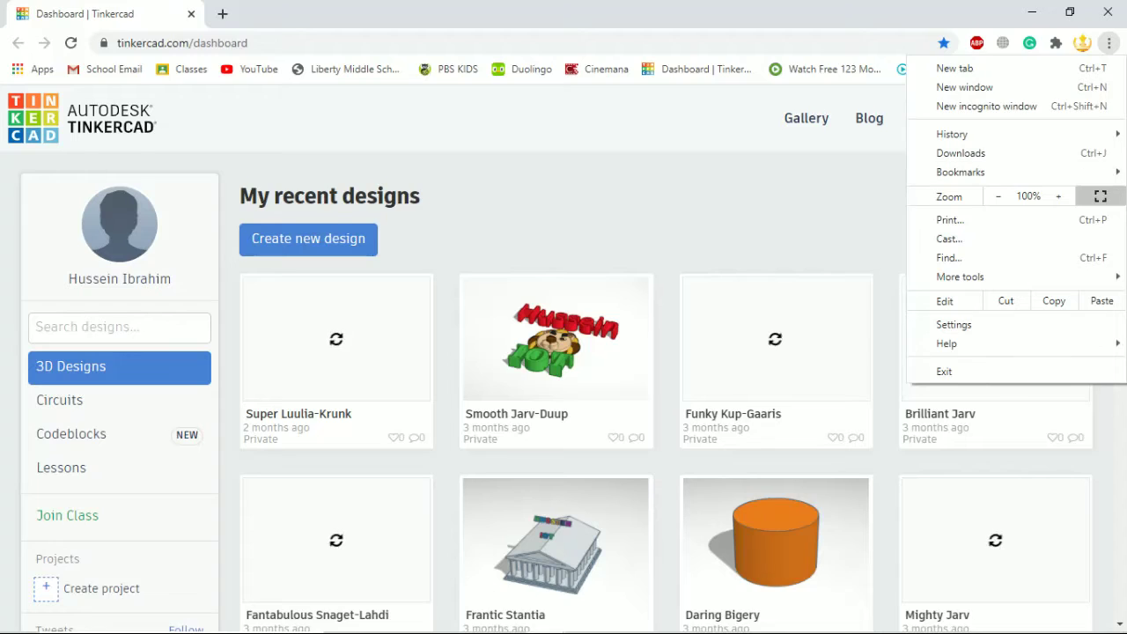
click(1101, 196)
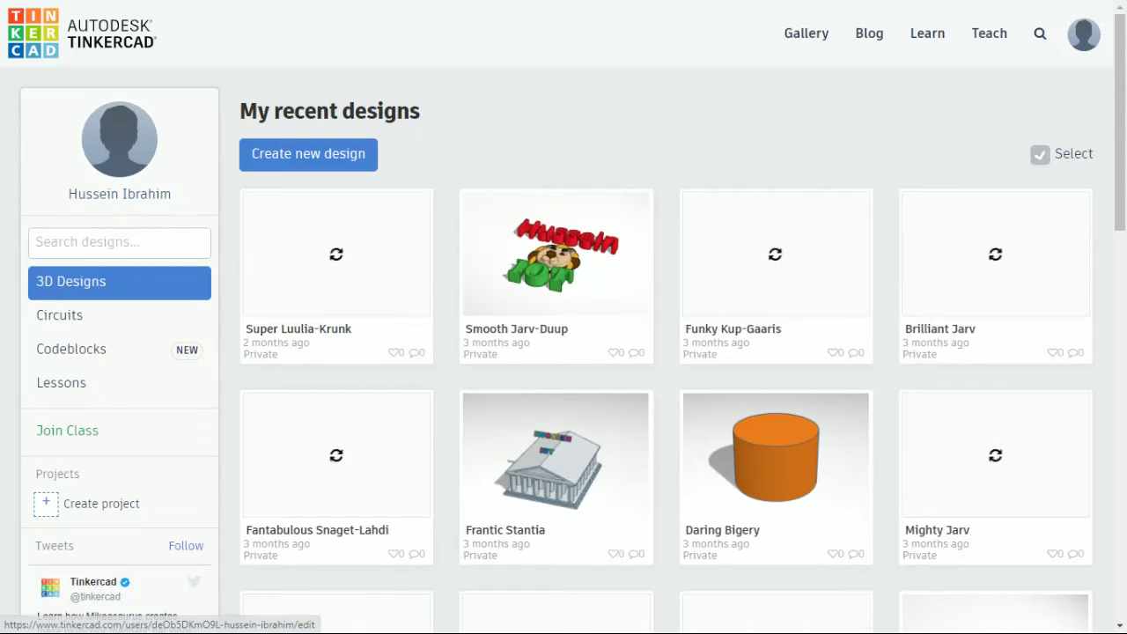
Look through the saved 3D designs on the dashboard, down to the oldest ones and back to the newest
scroll(555, 264, down, 1)
scroll(555, 220, down, 2)
scroll(775, 370, down, 3)
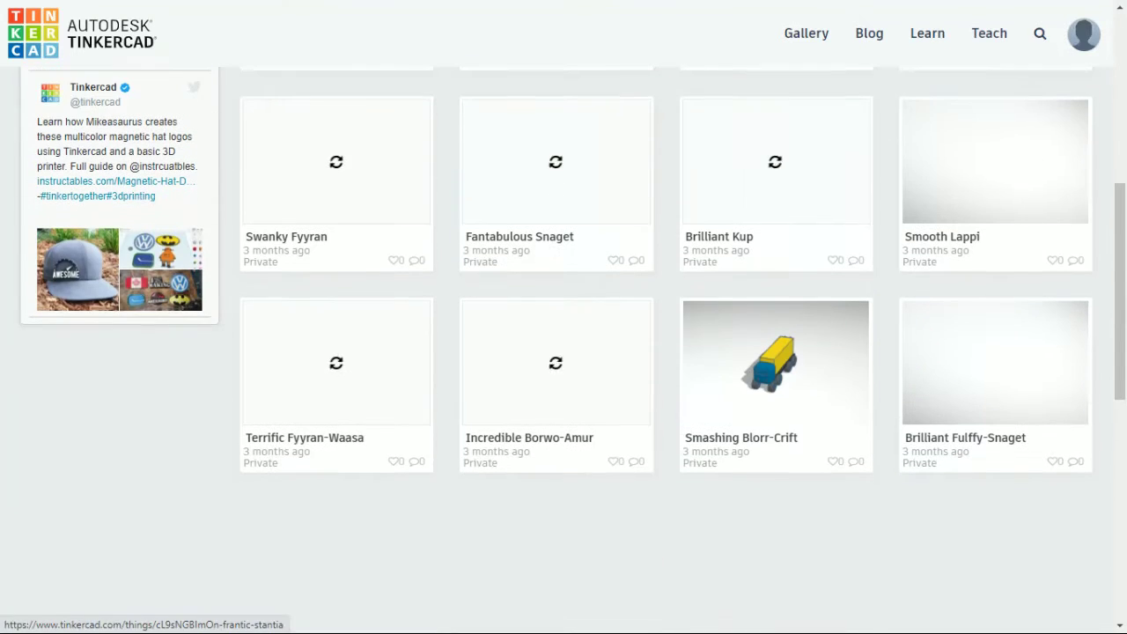
scroll(775, 176, down, 3)
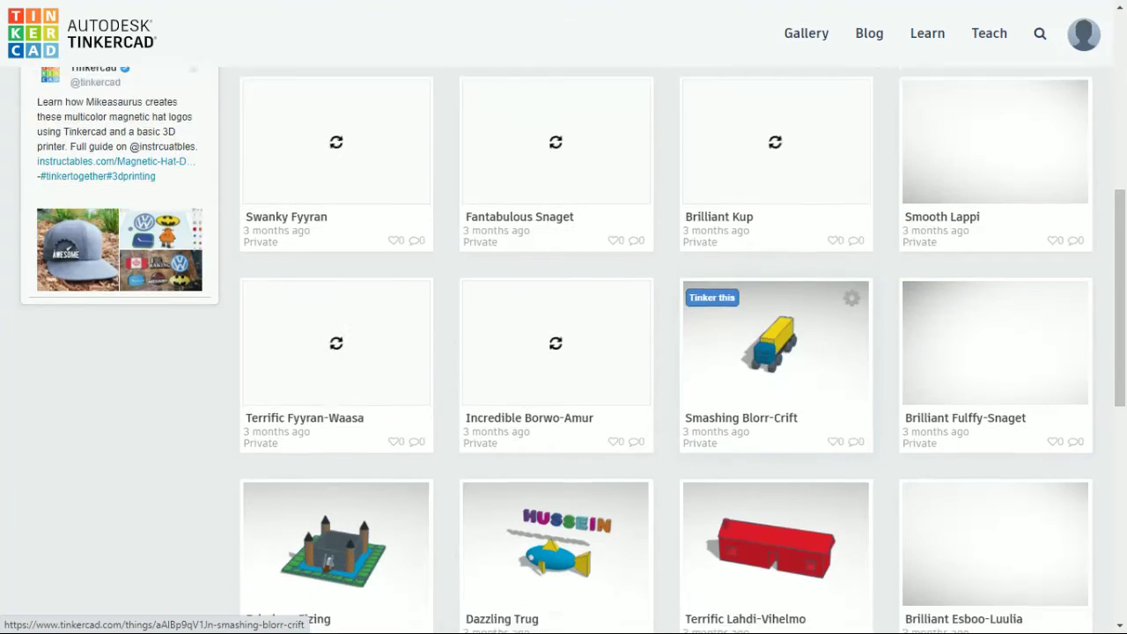
scroll(774, 177, down, 3)
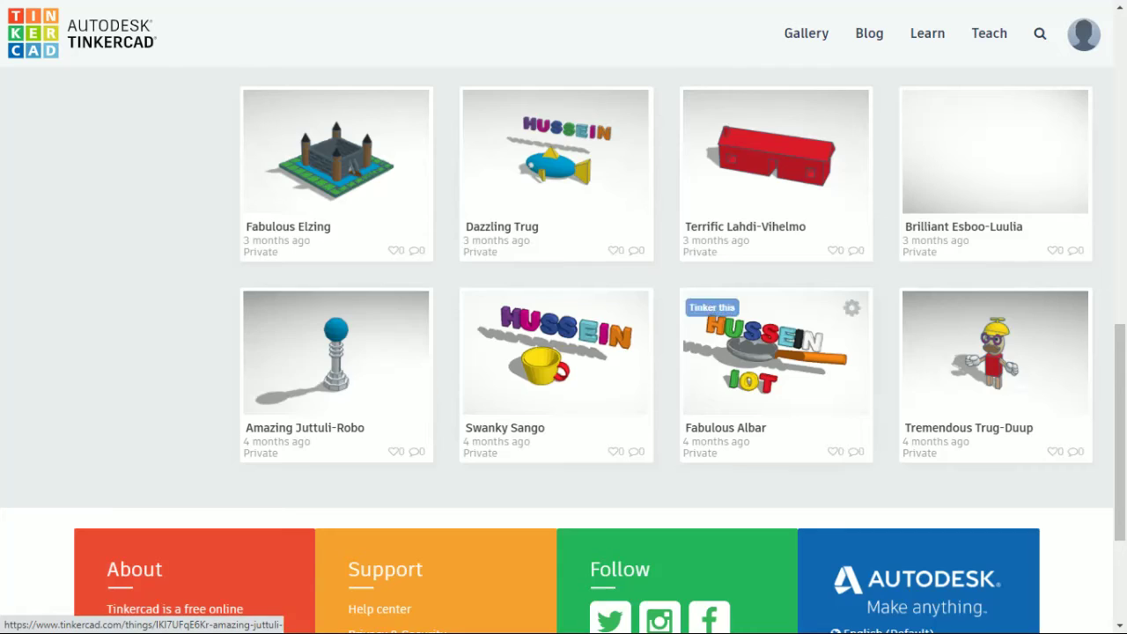
scroll(775, 352, up, 5)
scroll(555, 264, up, 10)
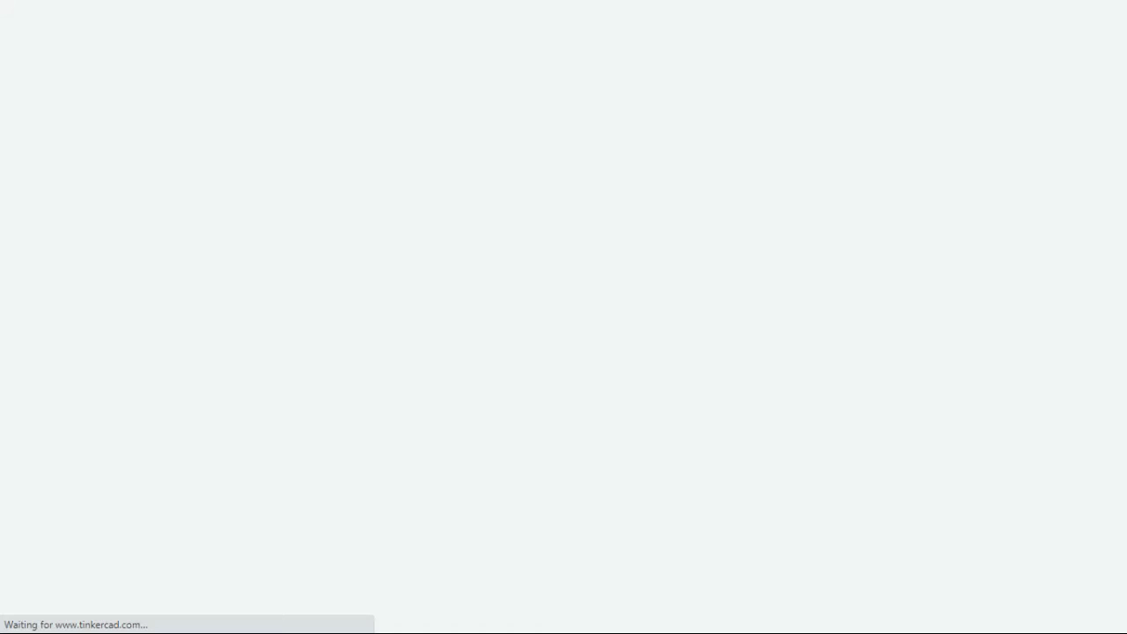
click(563, 56)
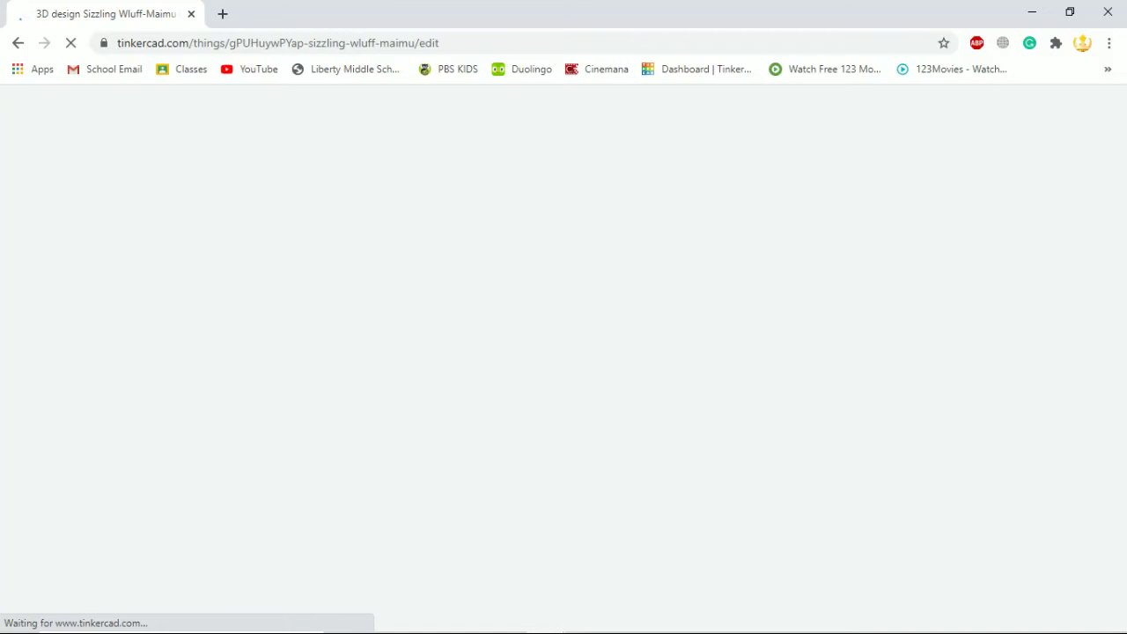
click(1109, 43)
click(1100, 194)
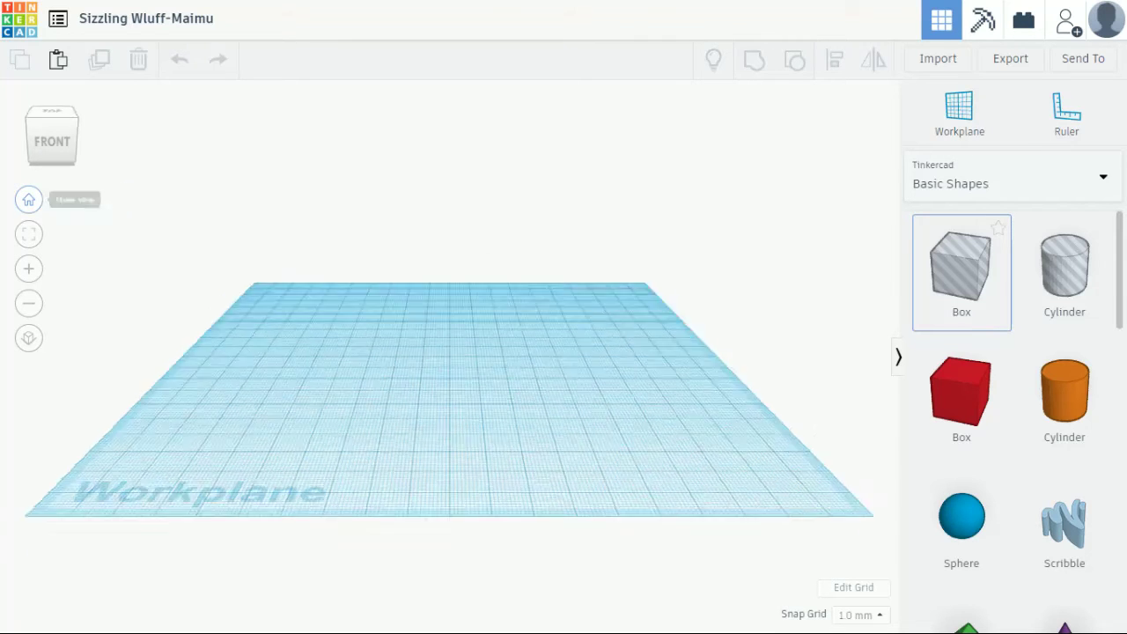
Place a solid red box near the middle of the workplane and enlarge its base to about 49 by 62 mm
click(28, 199)
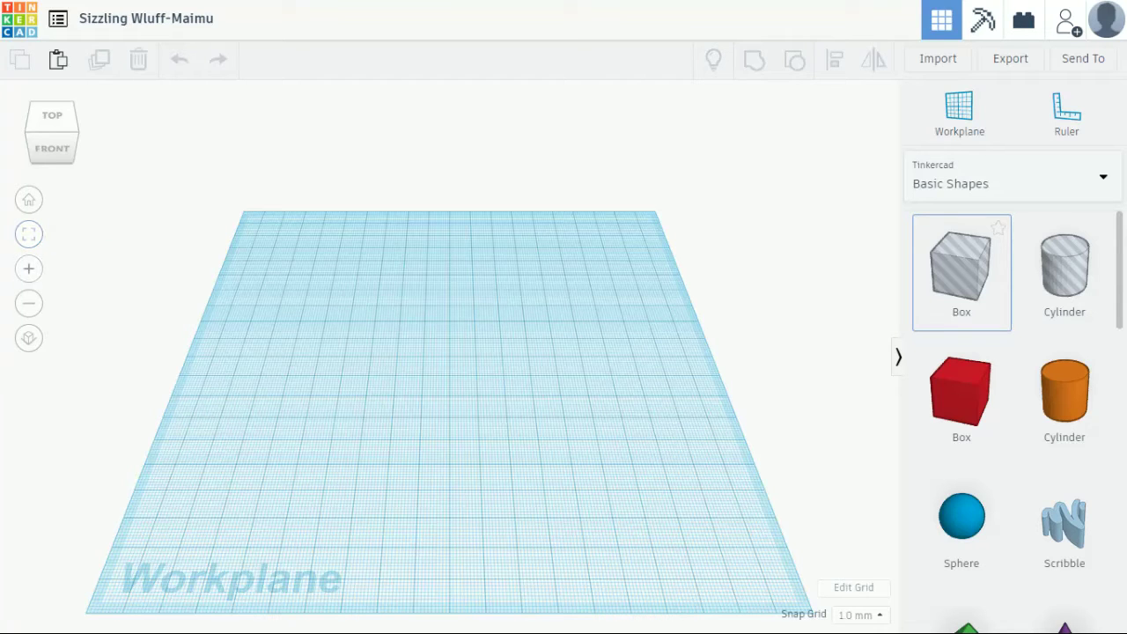
click(29, 268)
click(28, 302)
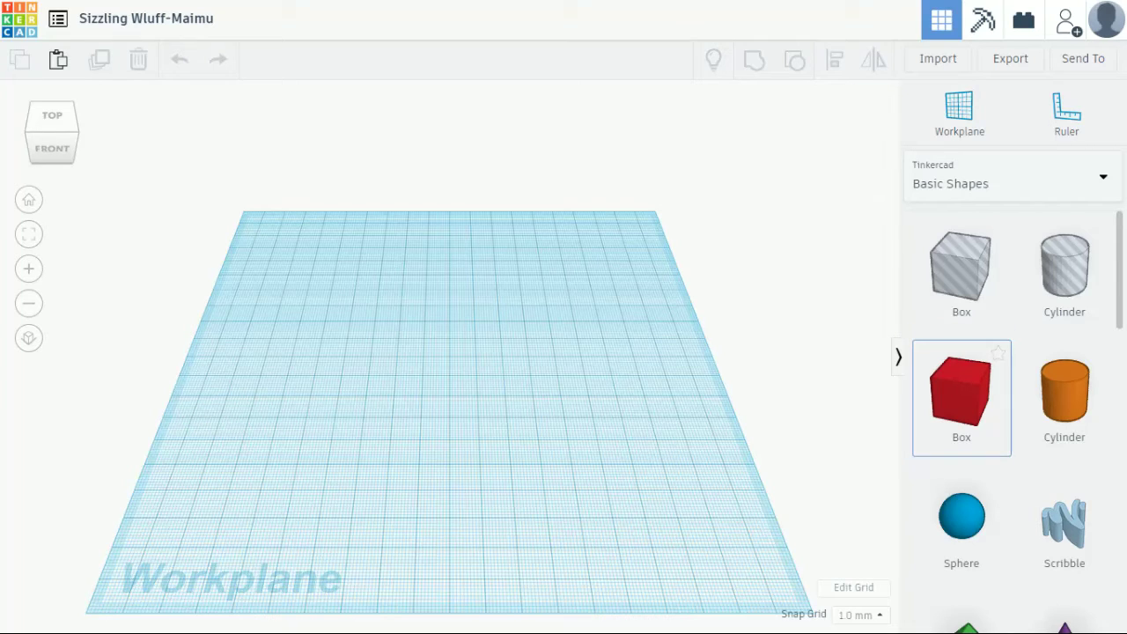
click(962, 398)
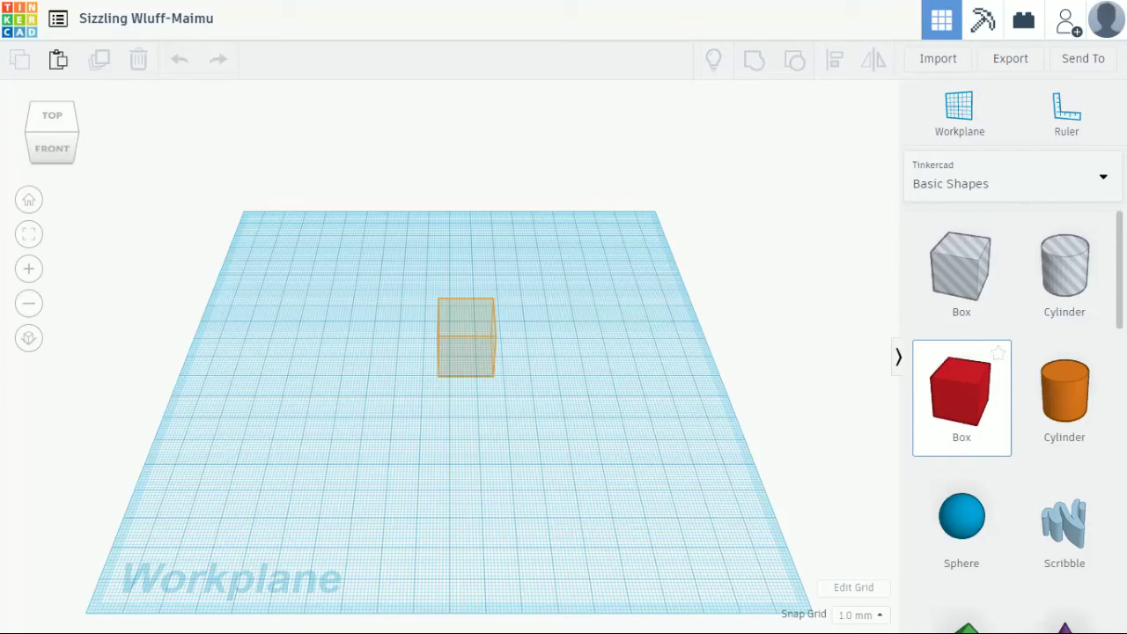
click(466, 337)
drag(494, 377, 587, 469)
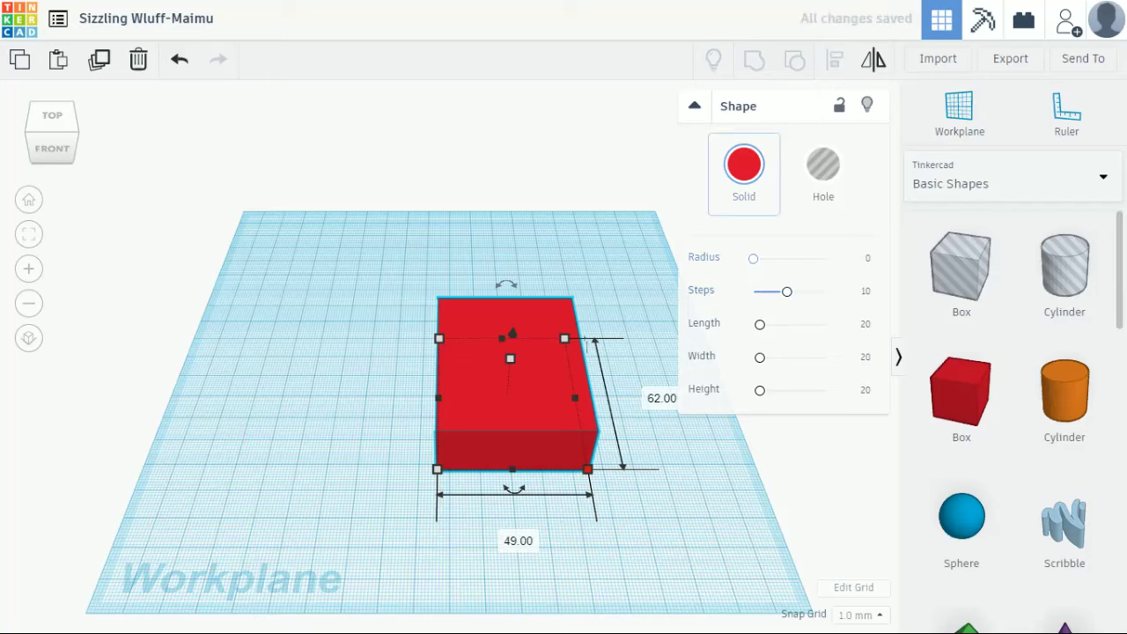
Try the hole setting on the red box and restore it to solid
mouse_move(753, 258)
mouse_down()
mouse_move(824, 258)
mouse_move(753, 258)
mouse_up()
click(824, 165)
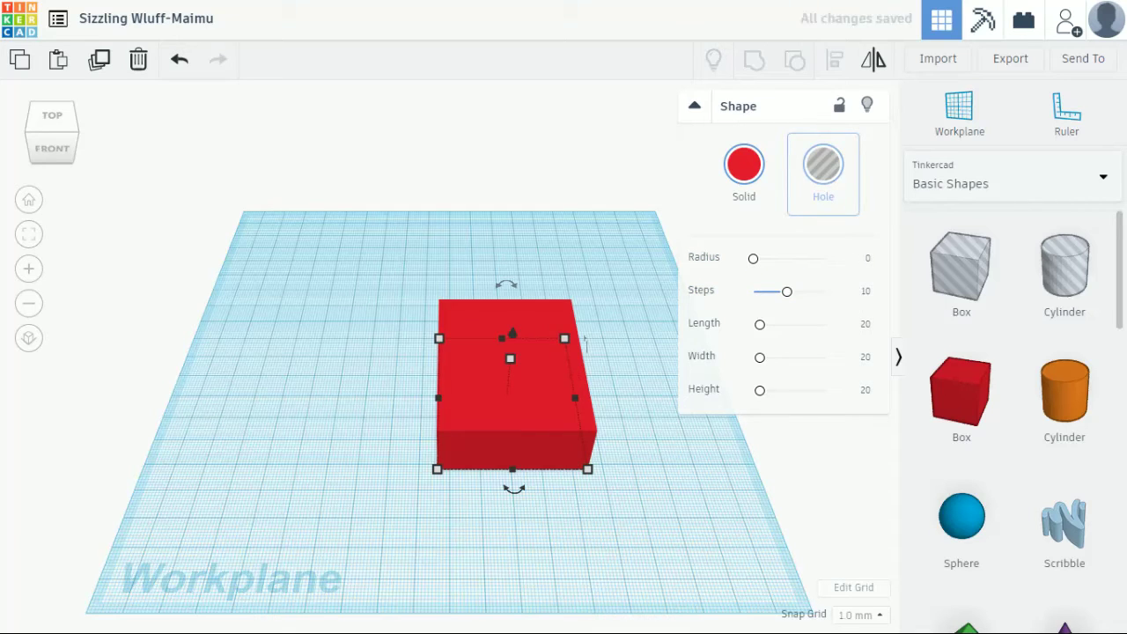
click(744, 165)
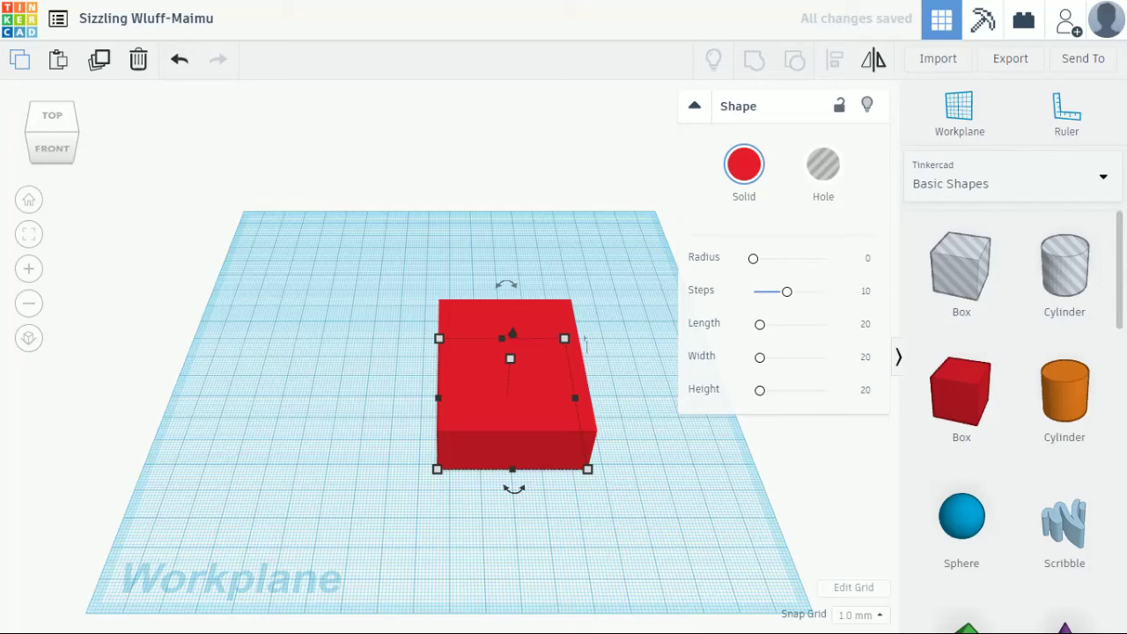
Copy and paste the red box, shifting the overlapping copy about 0.5 mm sideways
click(19, 59)
click(58, 59)
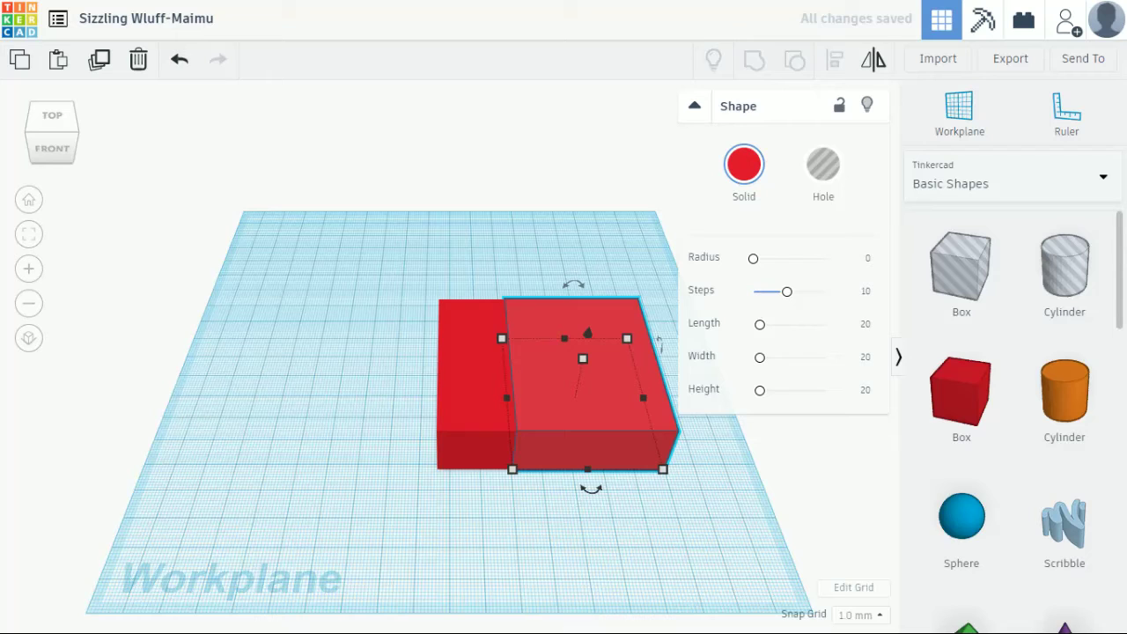
drag(659, 342, 663, 469)
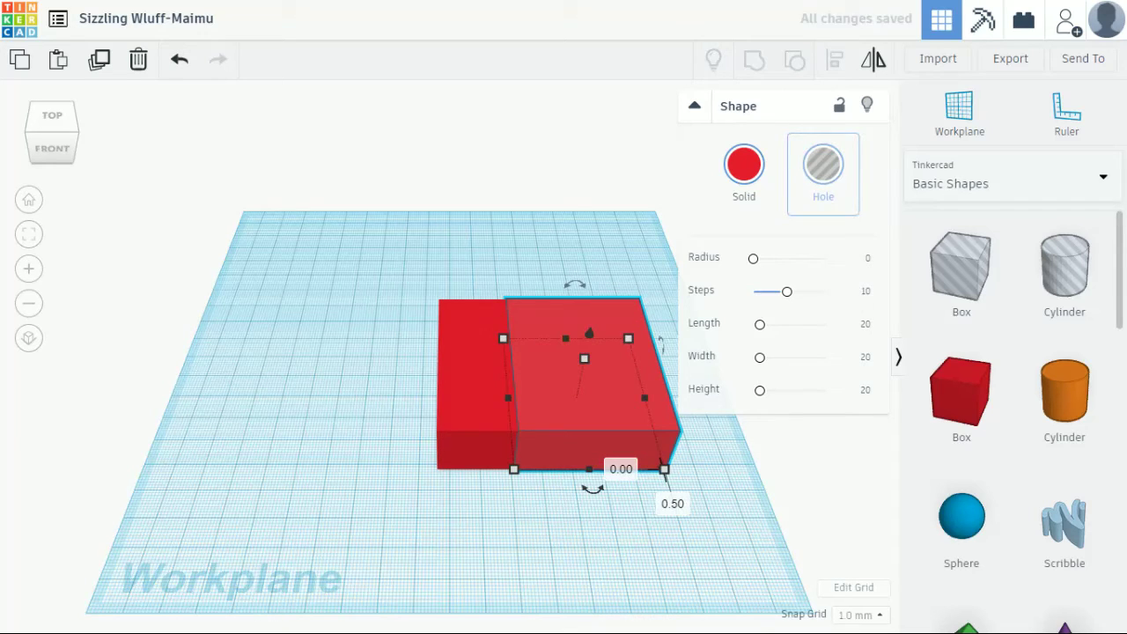
Turn the copied box into a hole and group it with the original box to cut away the overlap
click(823, 164)
drag(356, 285, 676, 482)
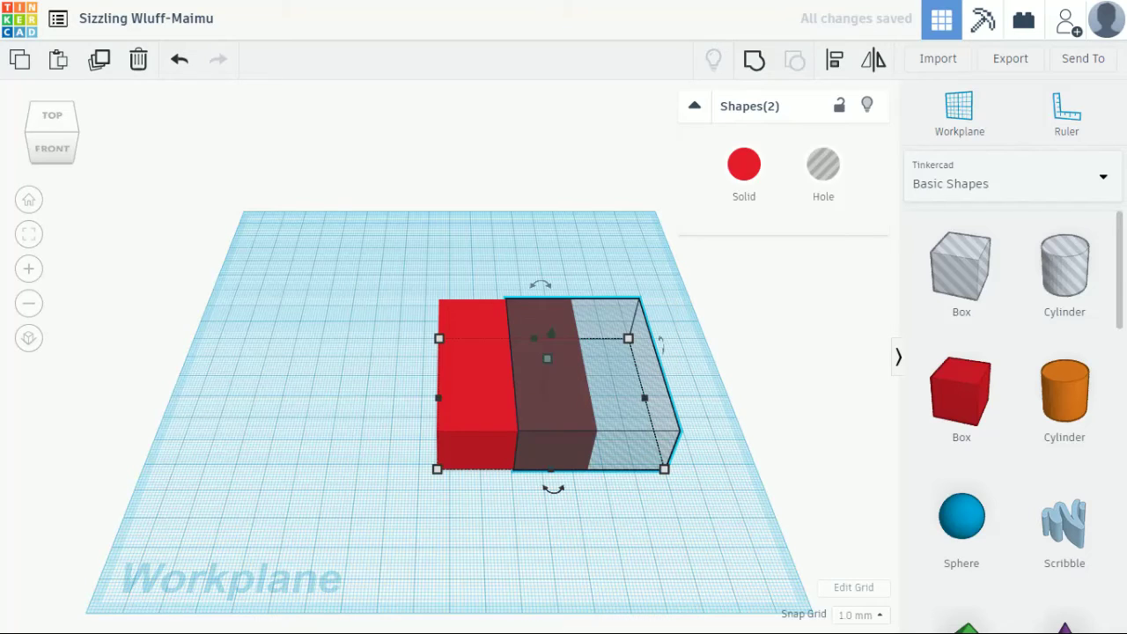
click(753, 59)
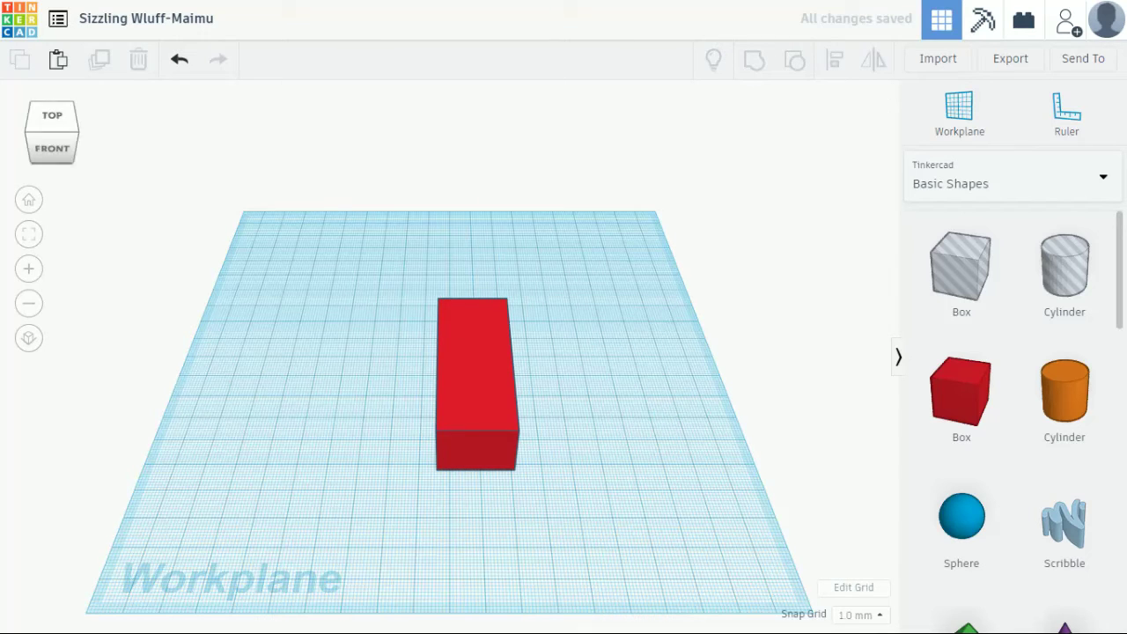
mouse_move(53, 117)
mouse_down()
mouse_move(18, 91)
mouse_move(27, 129)
mouse_move(59, 130)
mouse_up()
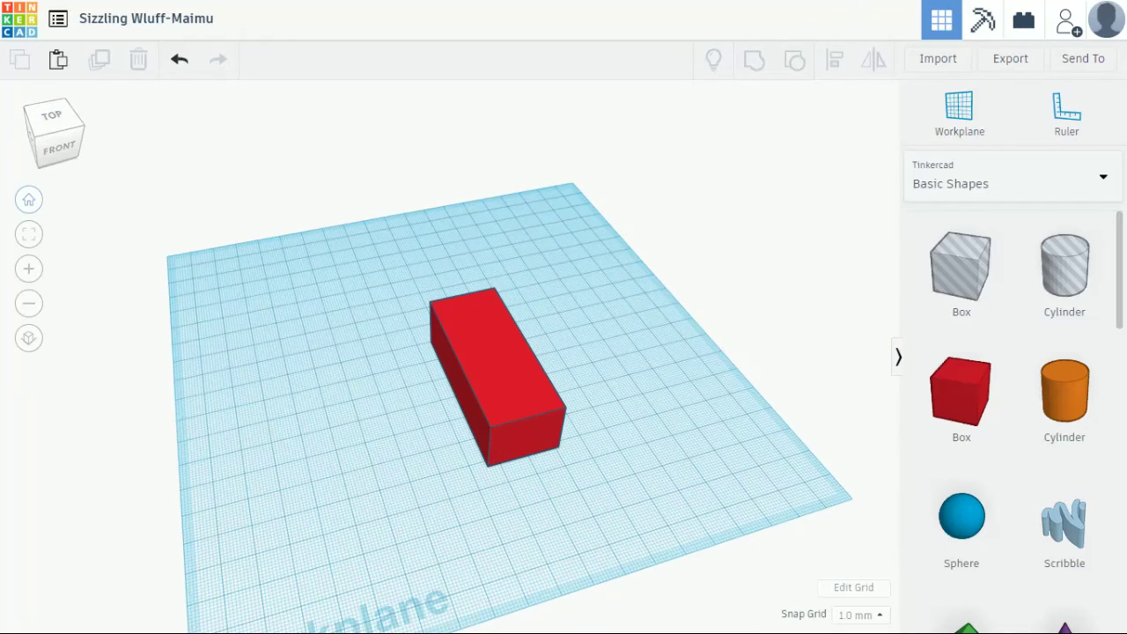
click(29, 200)
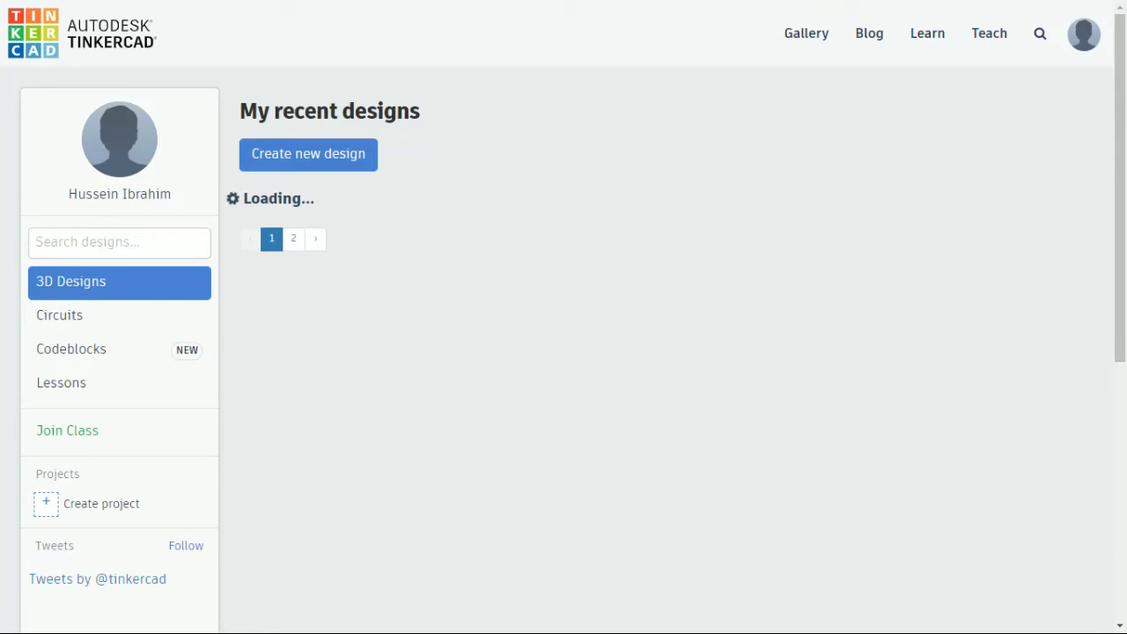
Go from the dashboard to Circuits and place an Arduino Uno R3 board in the empty circuit design
click(104, 310)
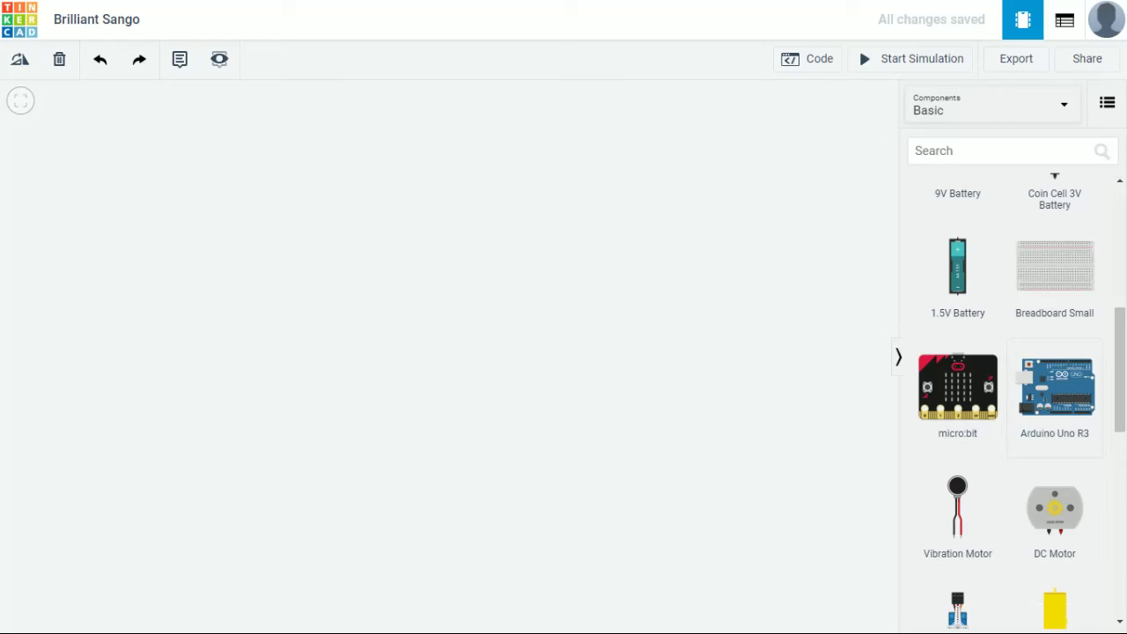
drag(1055, 388, 463, 268)
Browse the Basic circuit components from the motors through the sensors to the Multimeter
scroll(1013, 397, down, 2)
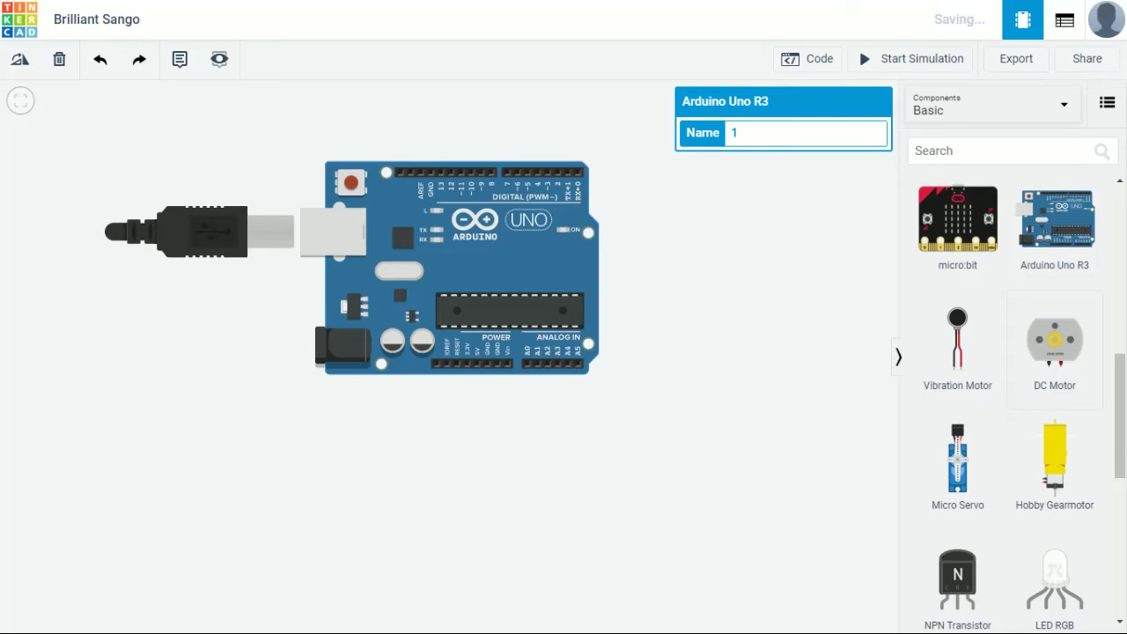
scroll(1012, 396, down, 1)
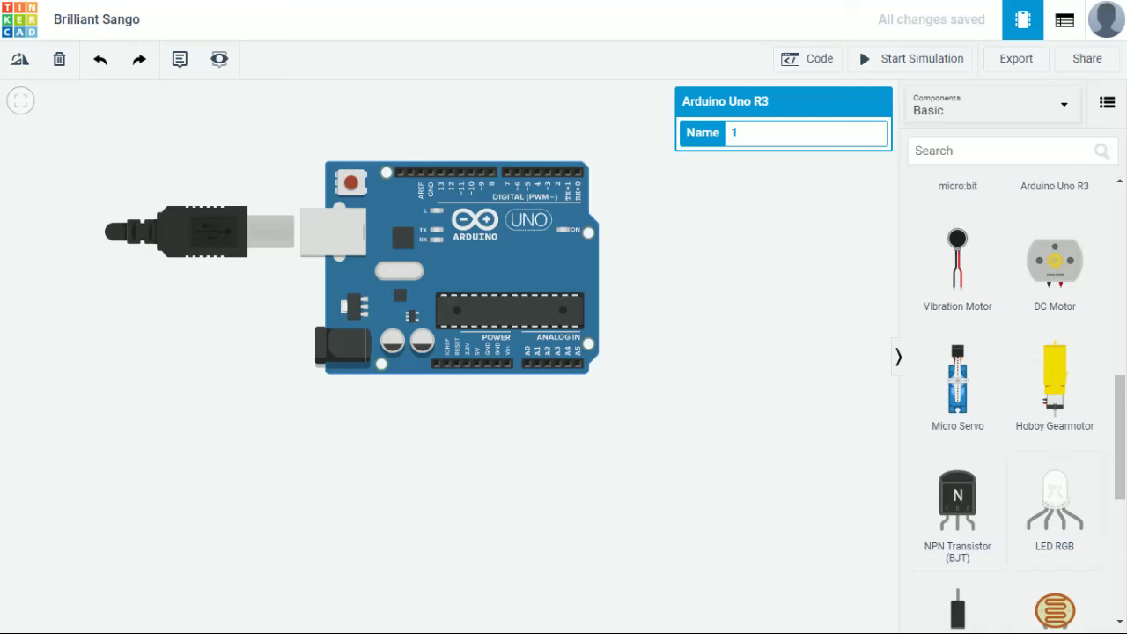
scroll(1012, 396, down, 1)
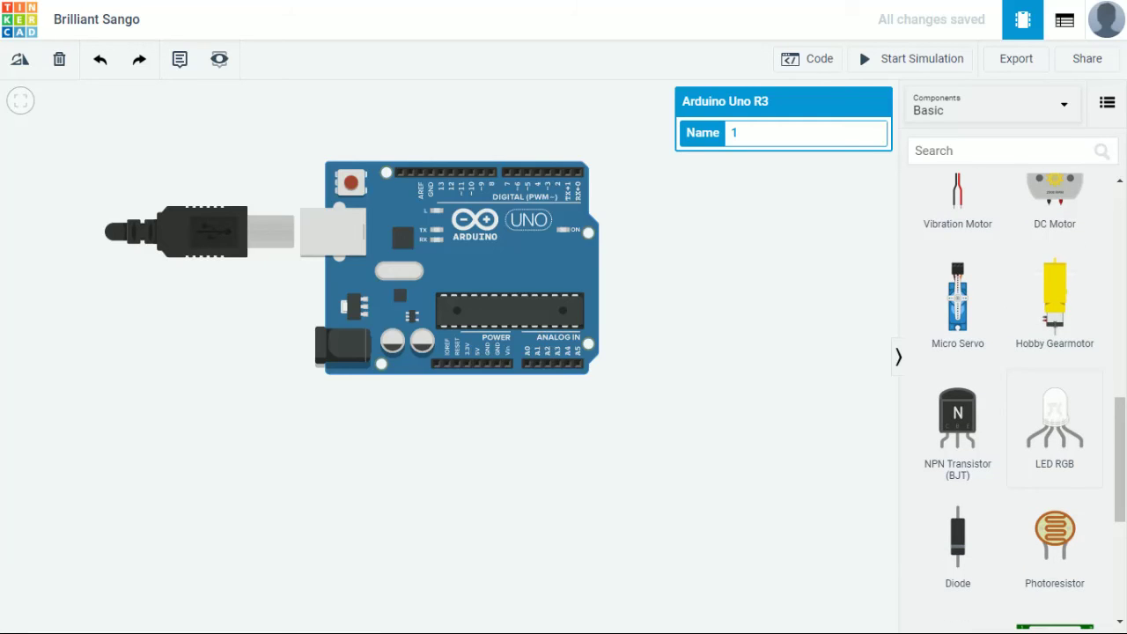
scroll(1013, 397, down, 1)
scroll(1012, 396, down, 2)
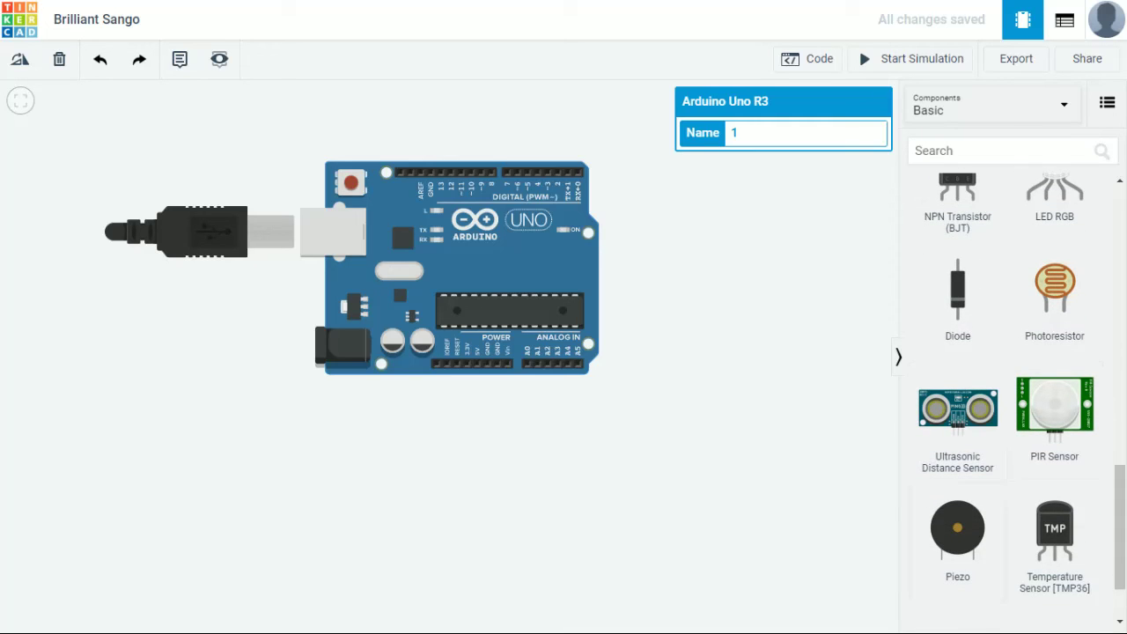
scroll(1013, 396, down, 1)
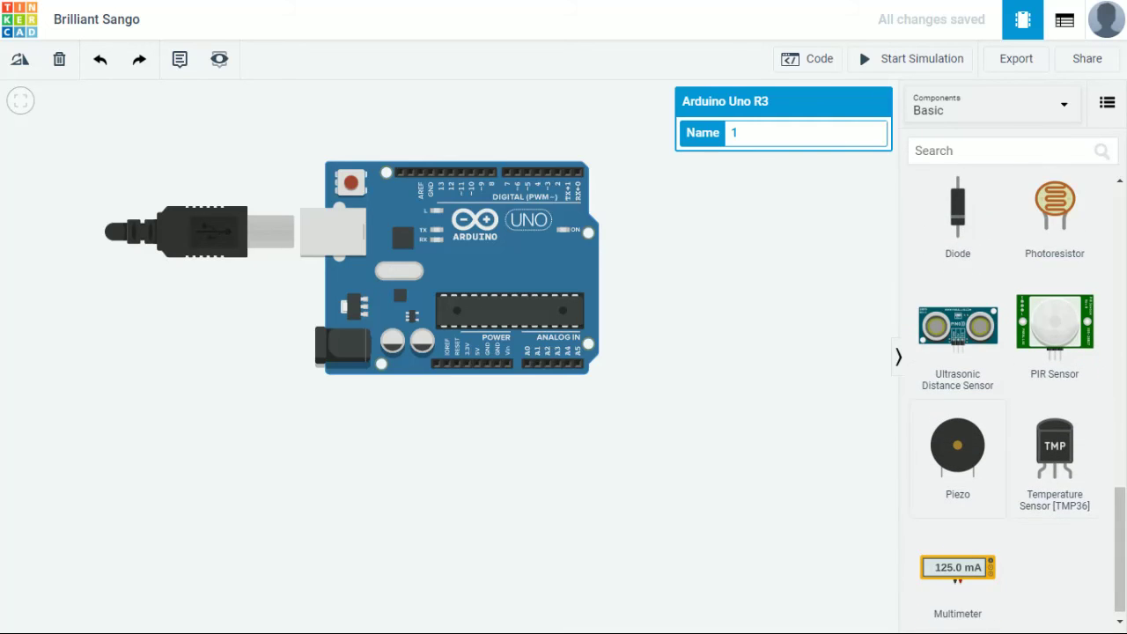
scroll(1013, 396, up, 10)
Move the Arduino board slightly down and to the left, and leave the circuit for the circuits dashboard
scroll(485, 211, up, 3)
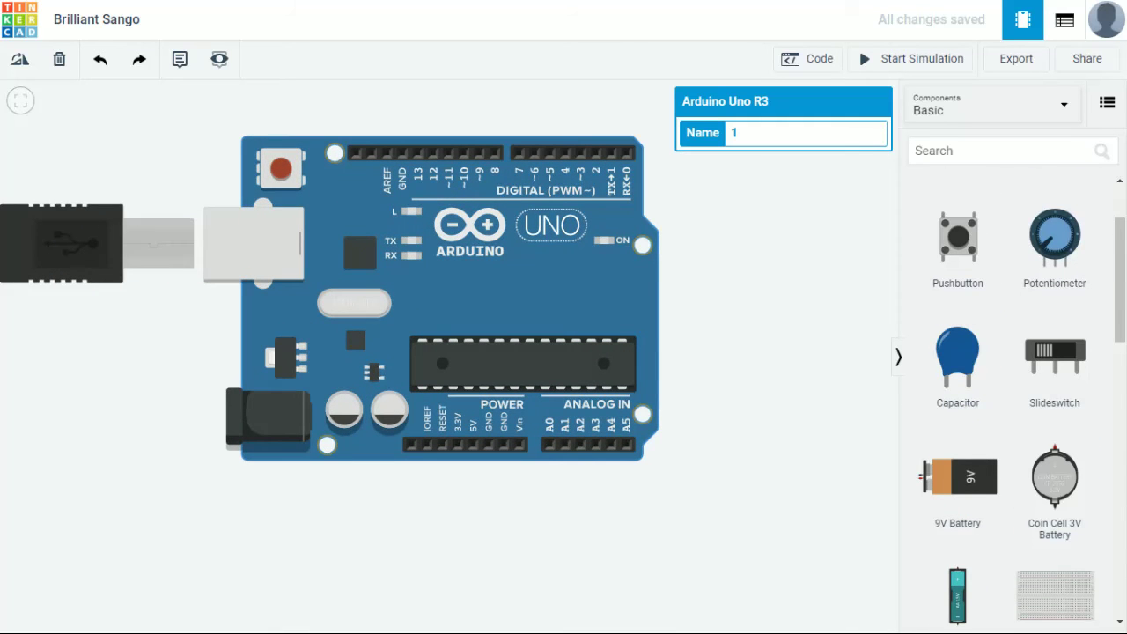
drag(475, 281, 443, 316)
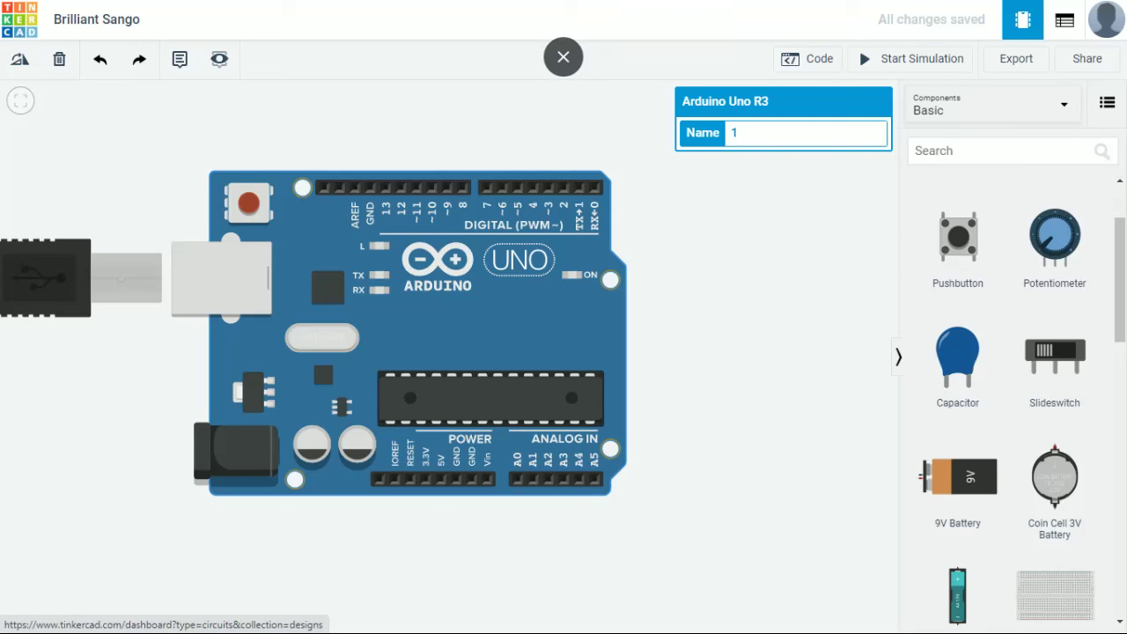
click(19, 19)
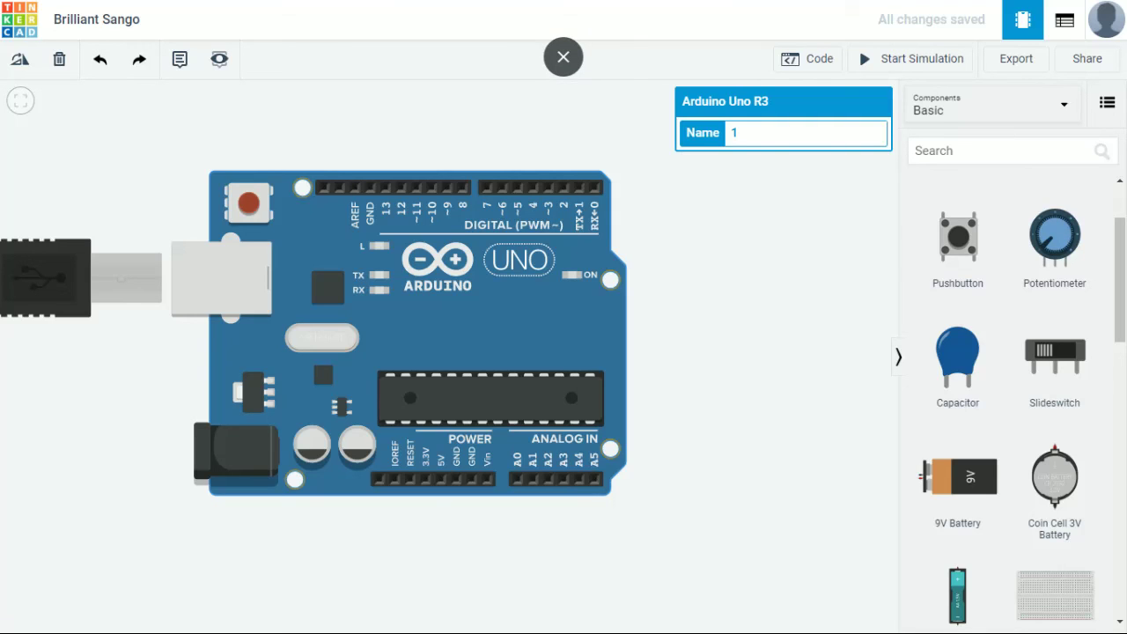